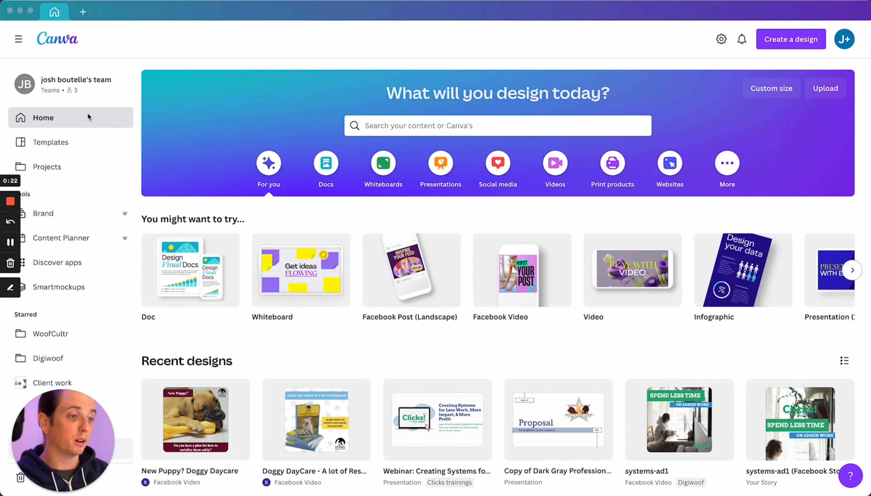
# Create a new Brand Kit named "Test Brand".
pyautogui.click(66, 216)
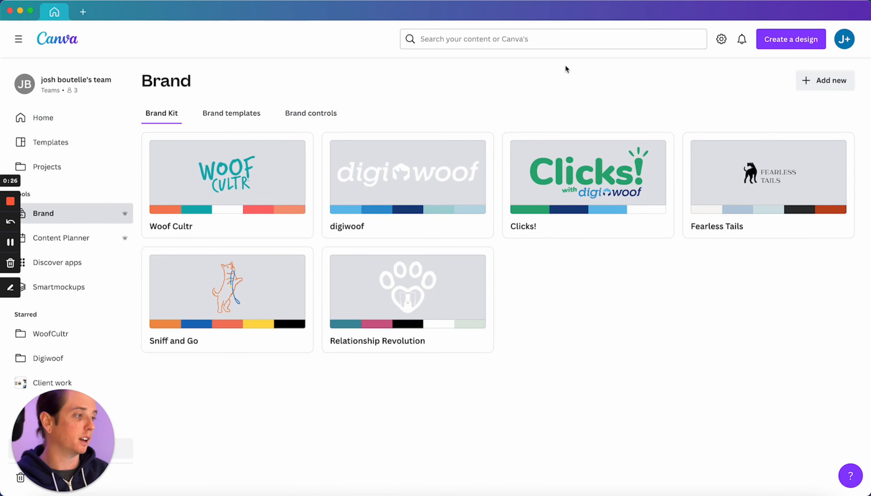
pyautogui.click(829, 80)
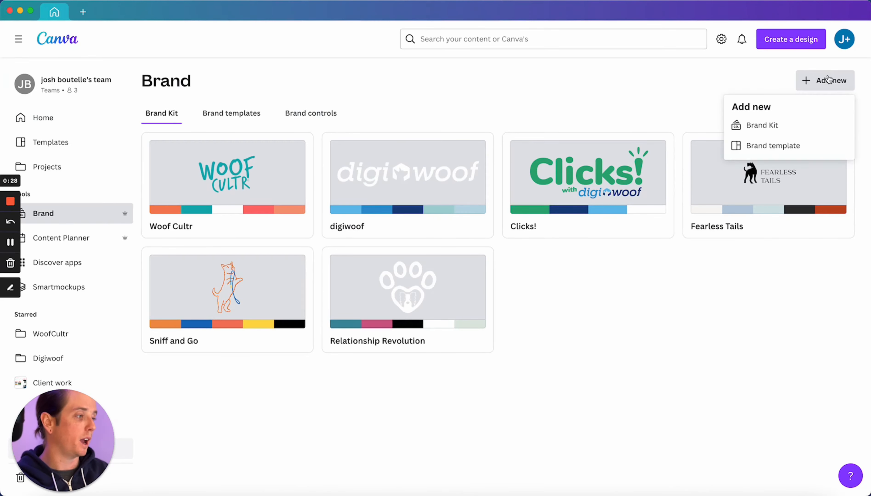
pyautogui.click(773, 127)
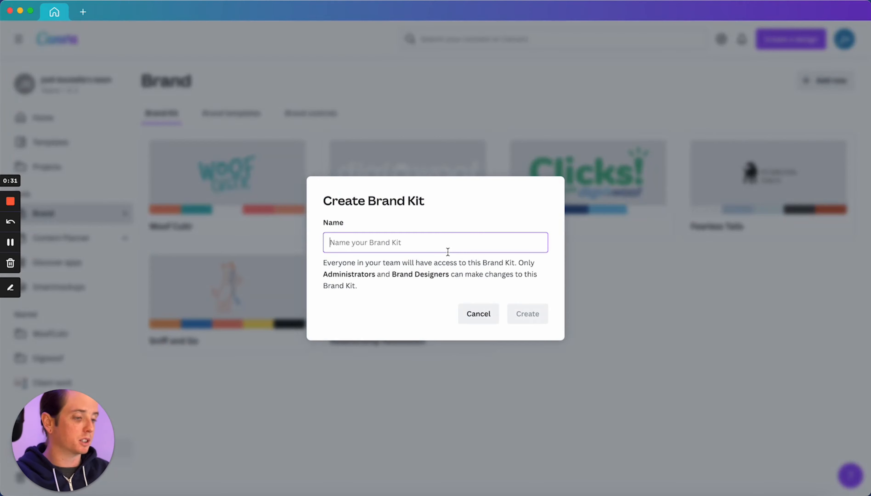
pyautogui.write('Test Brand')
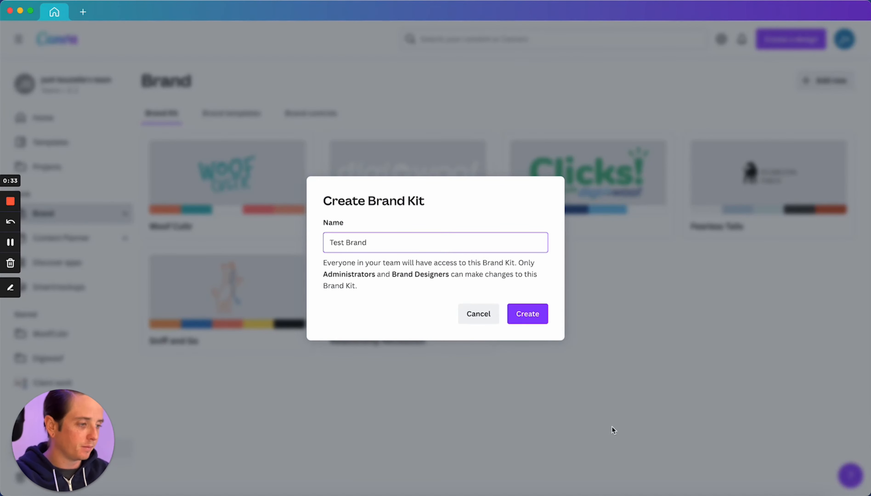
pyautogui.click(529, 312)
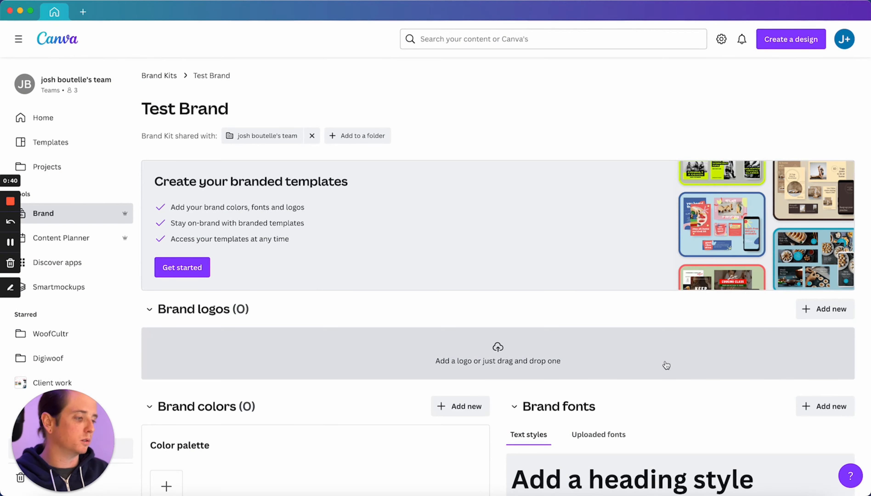
# Find the file digiwoofnew1.png by searching for "digiwoof-new" and upload it as the kit's brand logo.
pyautogui.click(666, 365)
pyautogui.click(572, 149)
pyautogui.write('d')
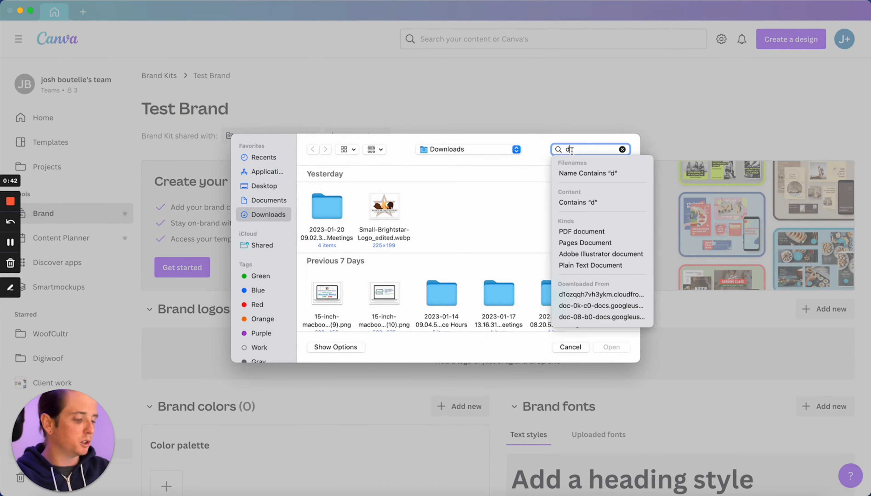
pyautogui.write('igiwoof-')
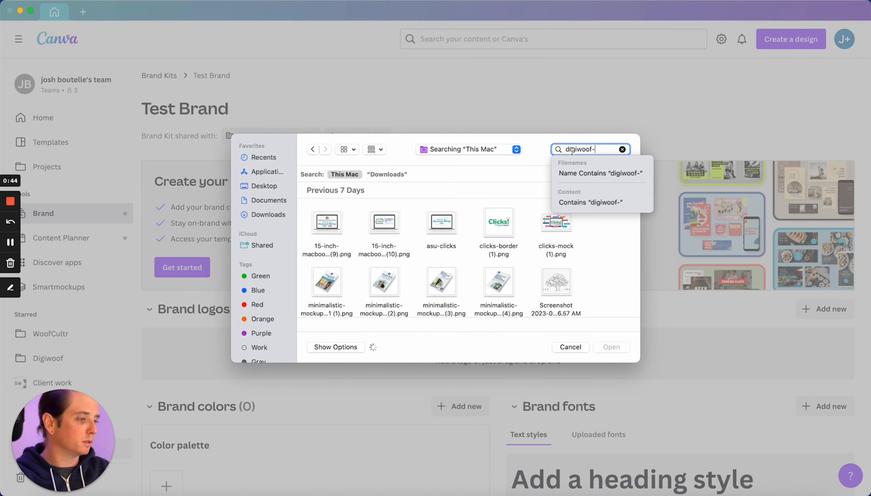
pyautogui.write('new')
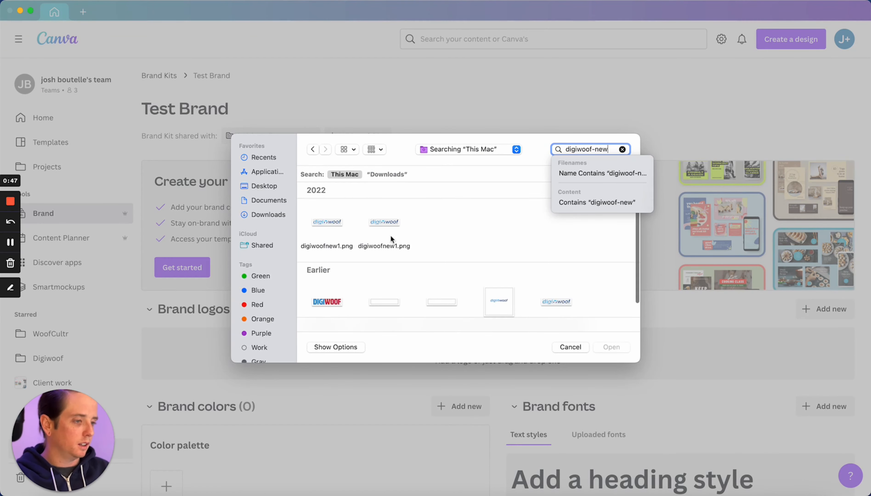
pyautogui.click(335, 230)
pyautogui.click(330, 222)
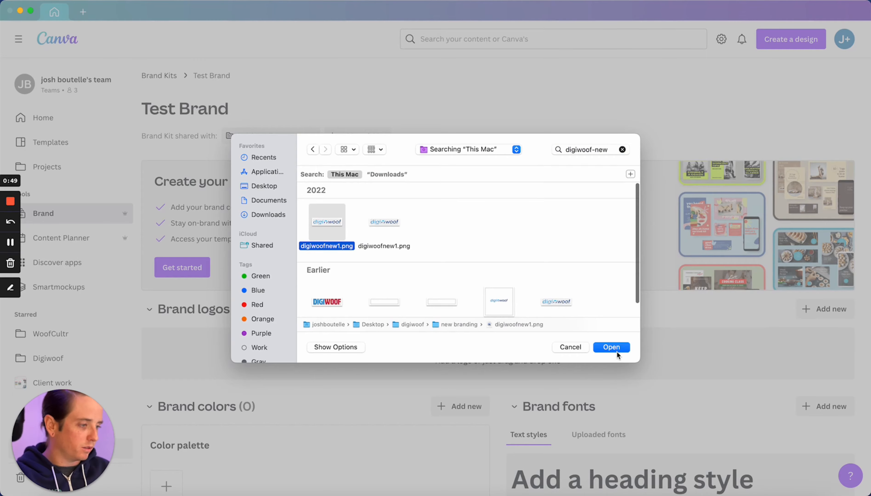
pyautogui.click(616, 348)
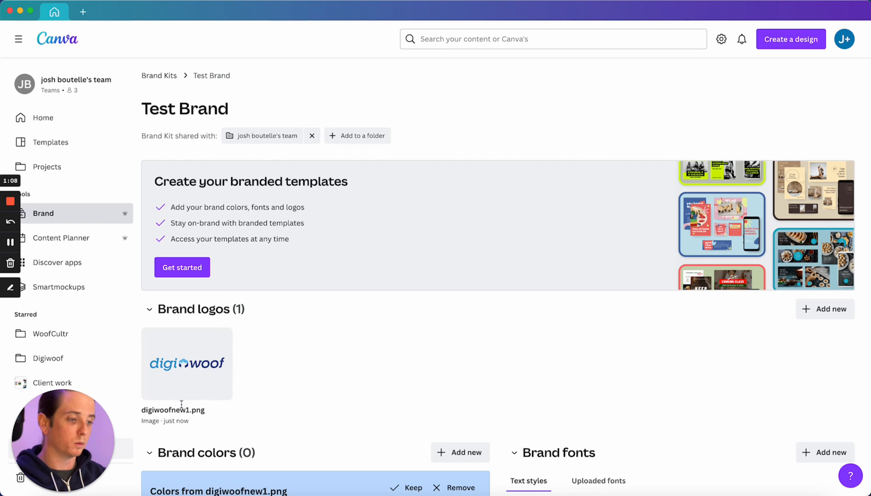
# Keep the suggested colors extracted from the digiwoofnew1.png logo as brand colors.
pyautogui.moveTo(196, 377)
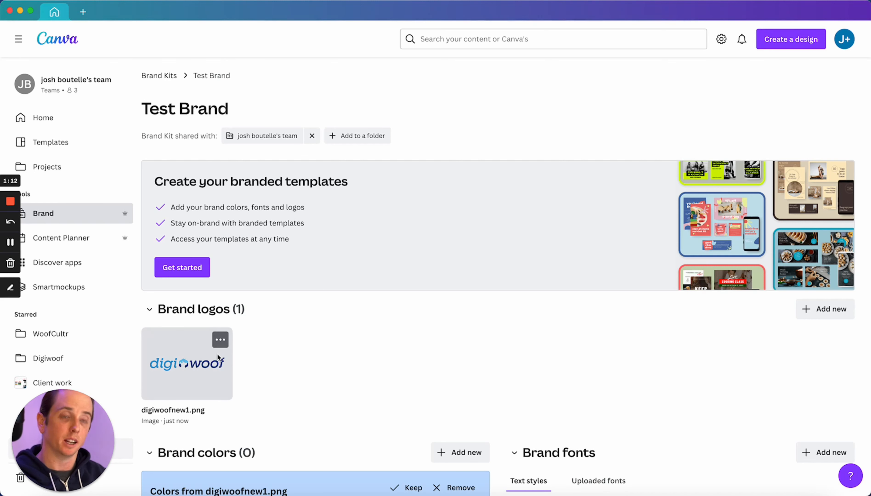
pyautogui.scroll(-4, 370, 367)
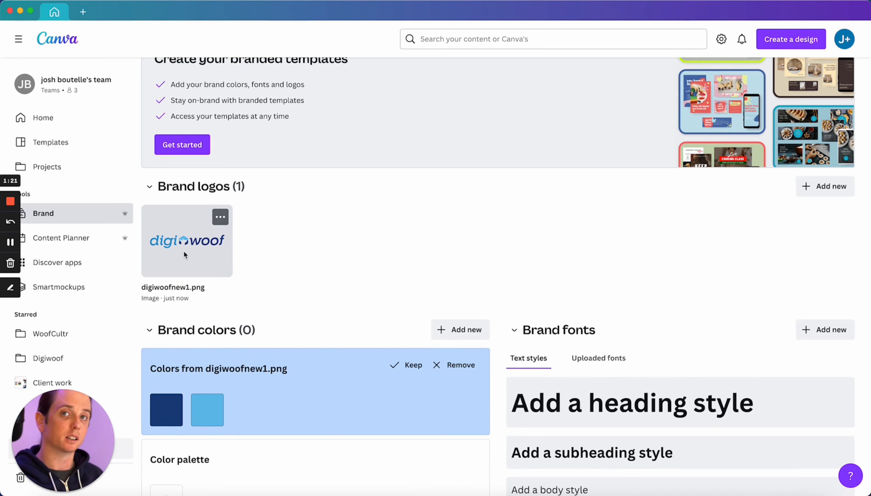
pyautogui.scroll(-3, 334, 307)
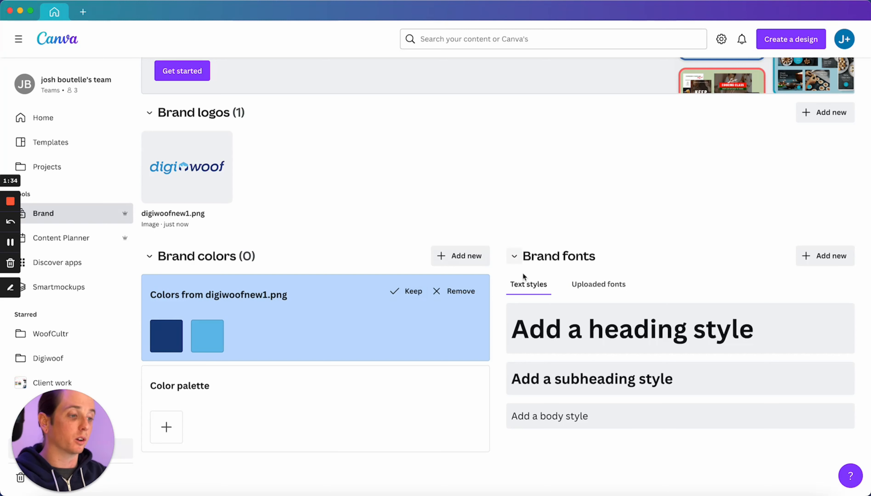
pyautogui.click(471, 252)
pyautogui.click(456, 228)
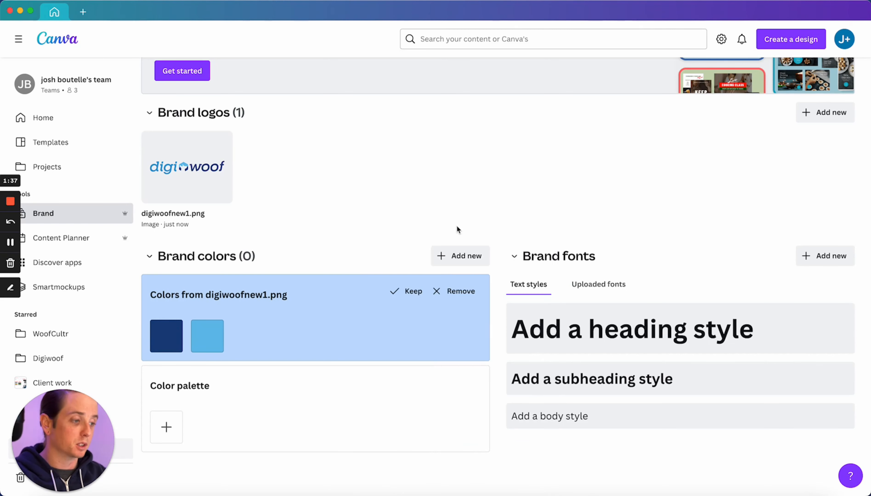
pyautogui.click(408, 292)
# Add a green with hex code #2DAA77 to the palette taken from the logo.
pyautogui.click(248, 336)
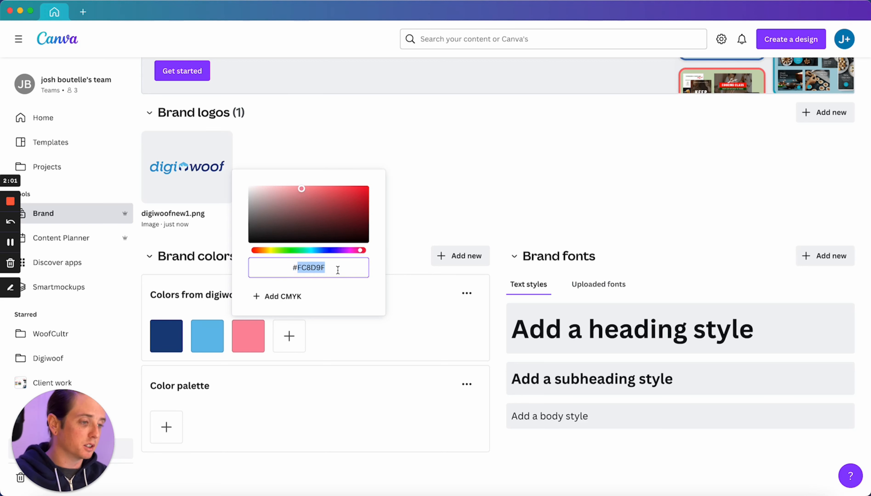
pyautogui.write('#2DAA77')
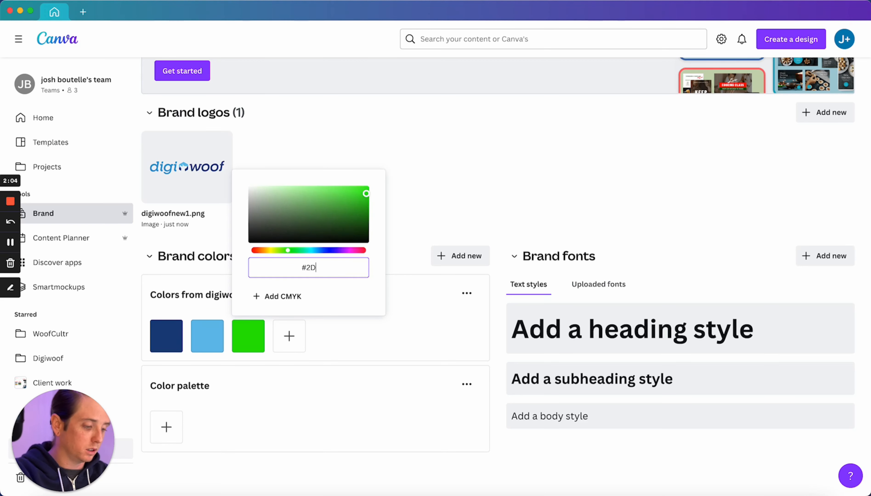
pyautogui.click(356, 335)
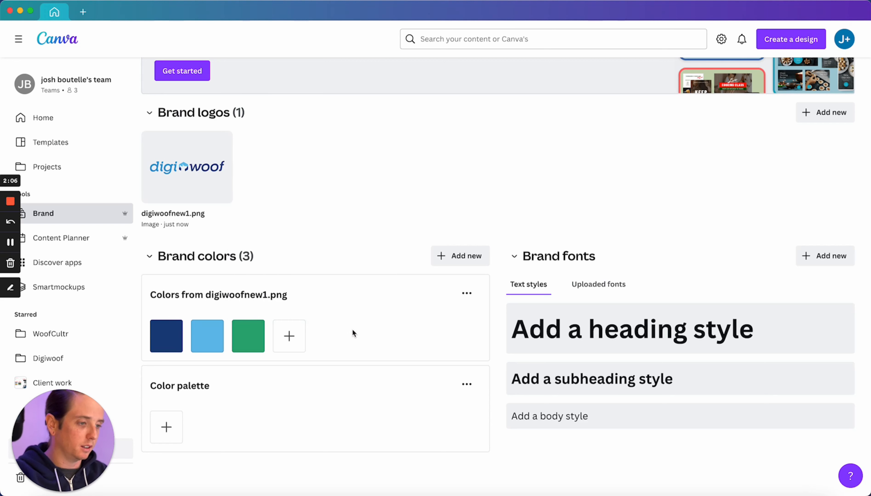
# Add a pale blue as the fourth color in the palette taken from the logo.
pyautogui.click(289, 336)
pyautogui.click(319, 197)
pyautogui.moveTo(319, 197); pyautogui.dragTo(309, 192)
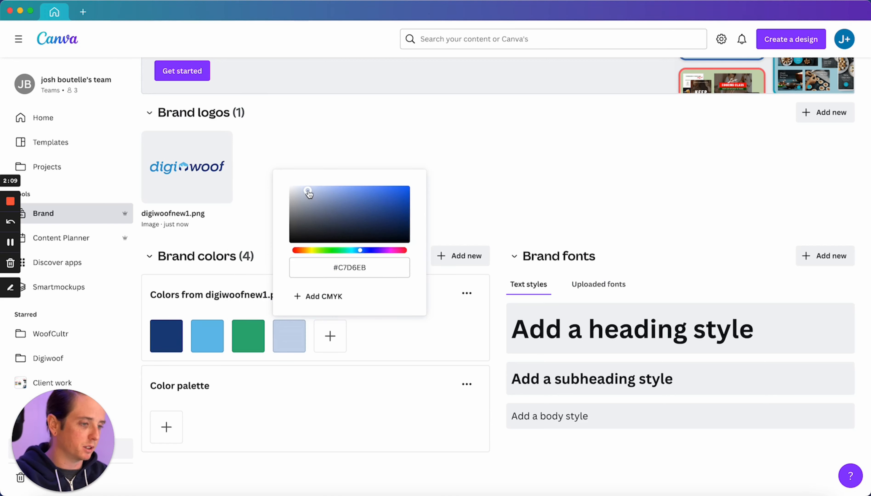
pyautogui.click(400, 344)
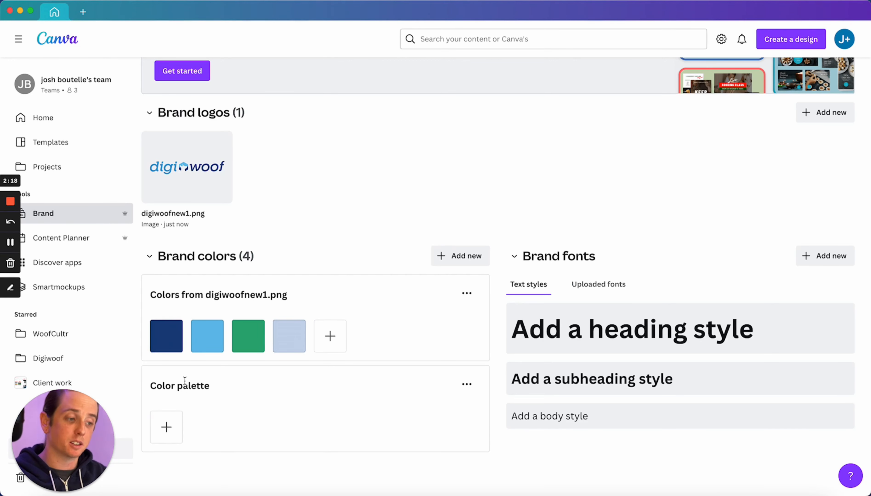
pyautogui.moveTo(209, 339)
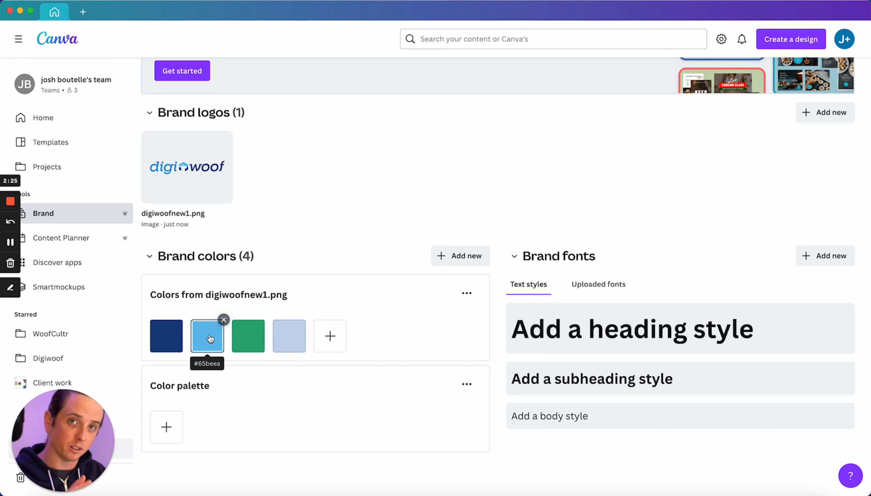
# Set the brand heading style to Arvo and the subheading style to Nunito Bold.
pyautogui.click(636, 347)
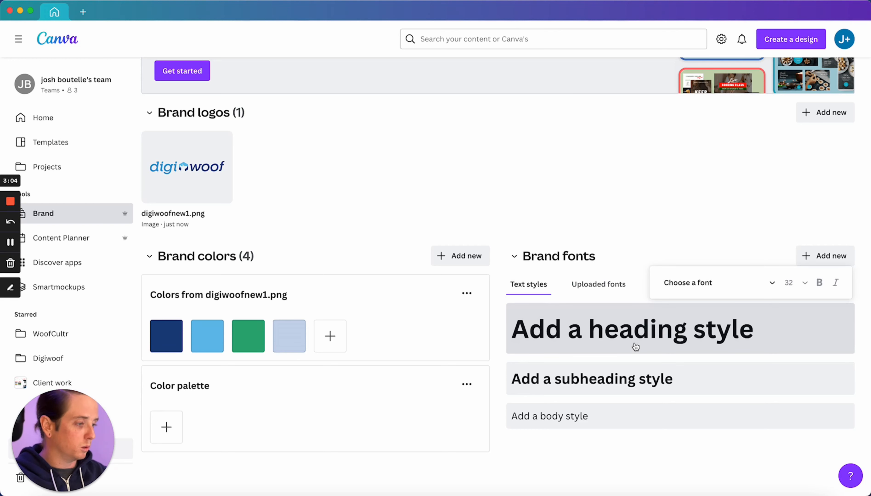
pyautogui.click(707, 284)
pyautogui.click(652, 352)
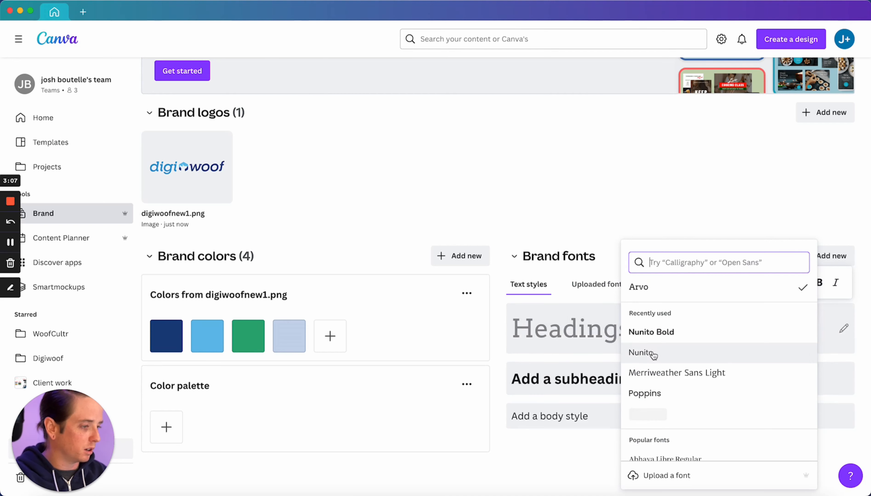
pyautogui.click(706, 349)
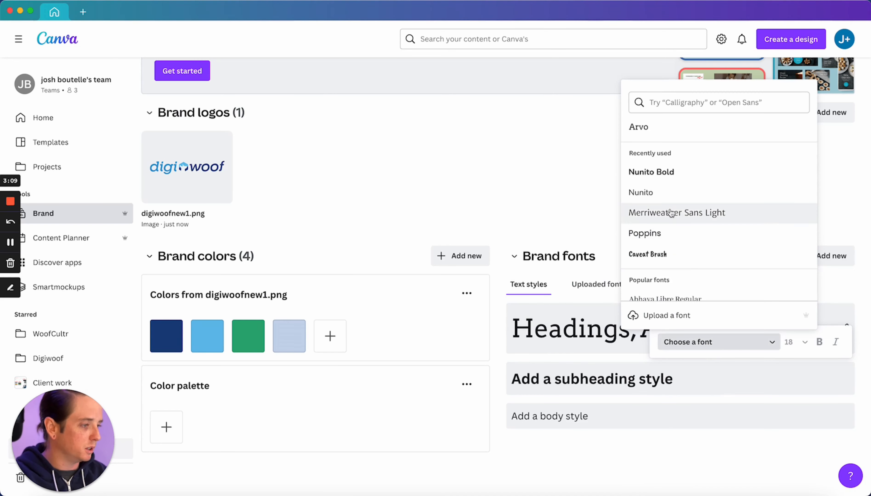
pyautogui.click(650, 172)
# Set the brand body text style to the Nunito font.
pyautogui.click(568, 421)
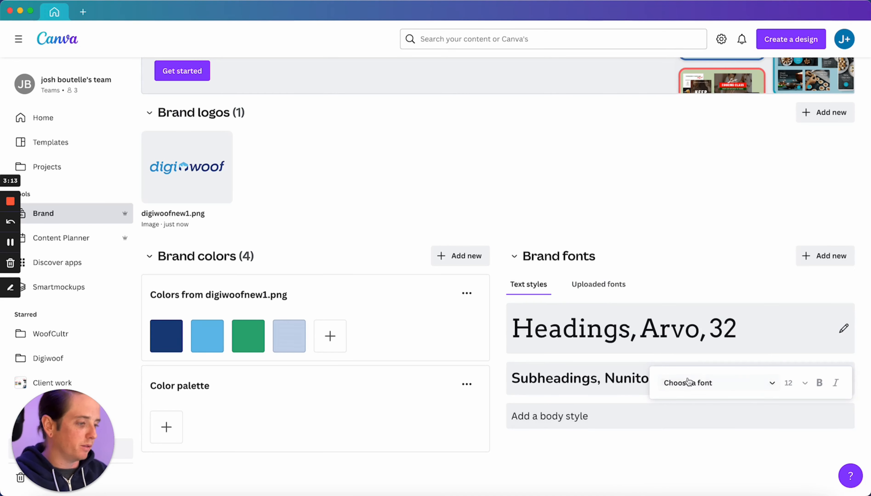
pyautogui.click(723, 382)
pyautogui.click(639, 233)
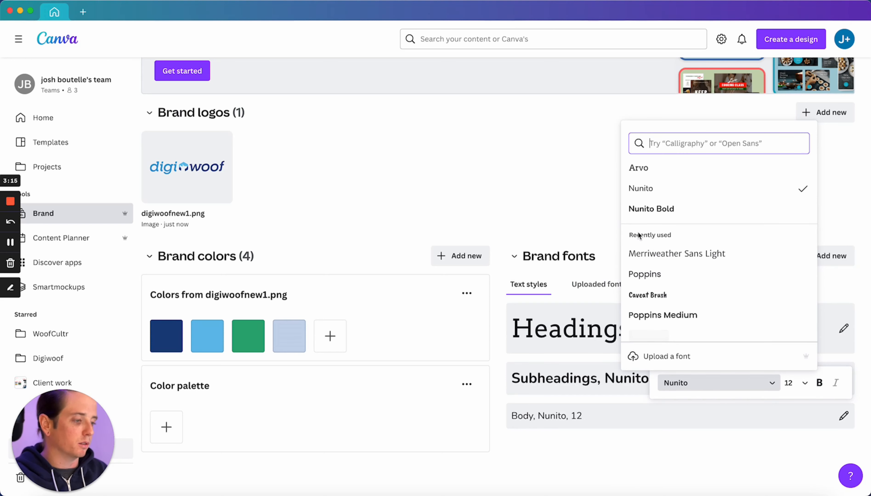
pyautogui.click(602, 472)
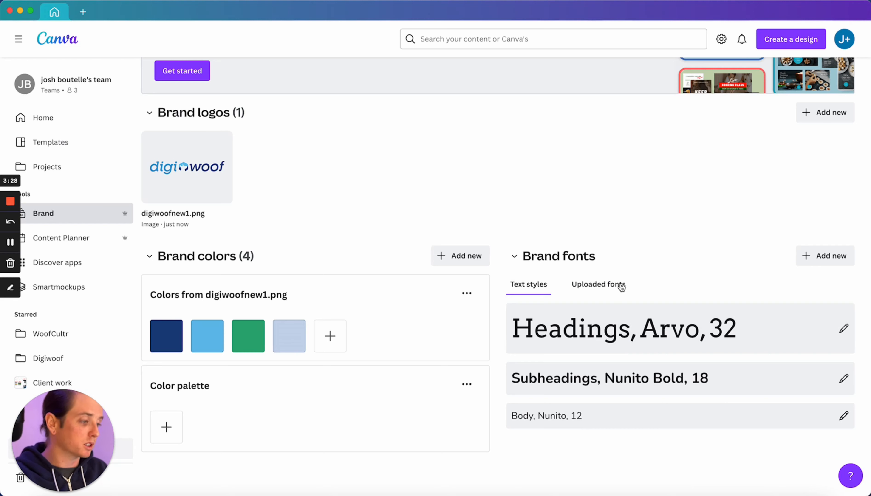
# Go to the template library and search for "carousel instagram" templates.
pyautogui.scroll(-1, 691, 330)
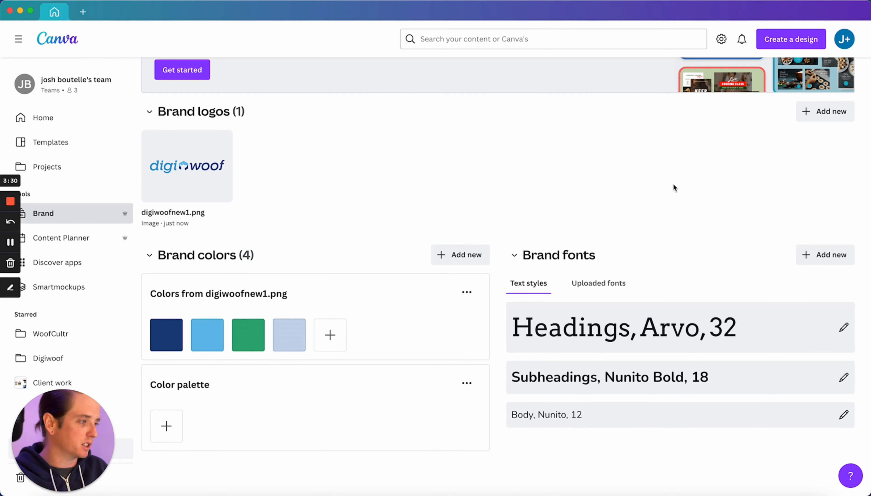
pyautogui.scroll(5, 673, 184)
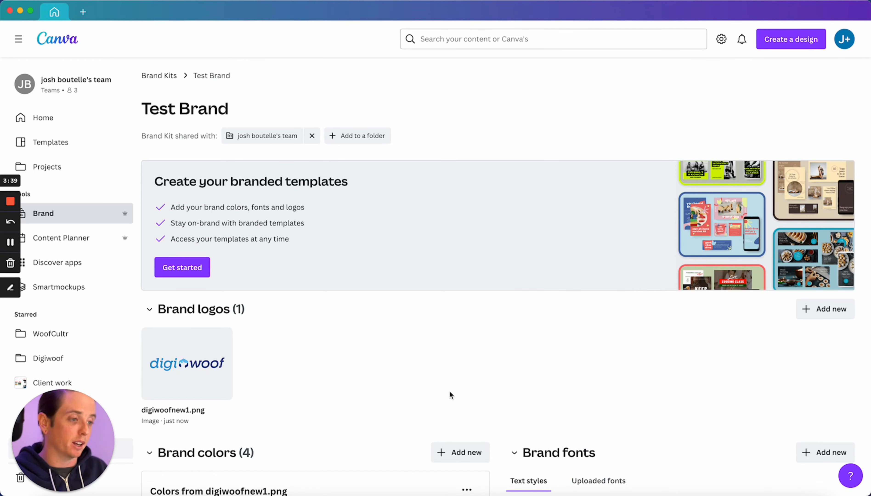
pyautogui.click(66, 143)
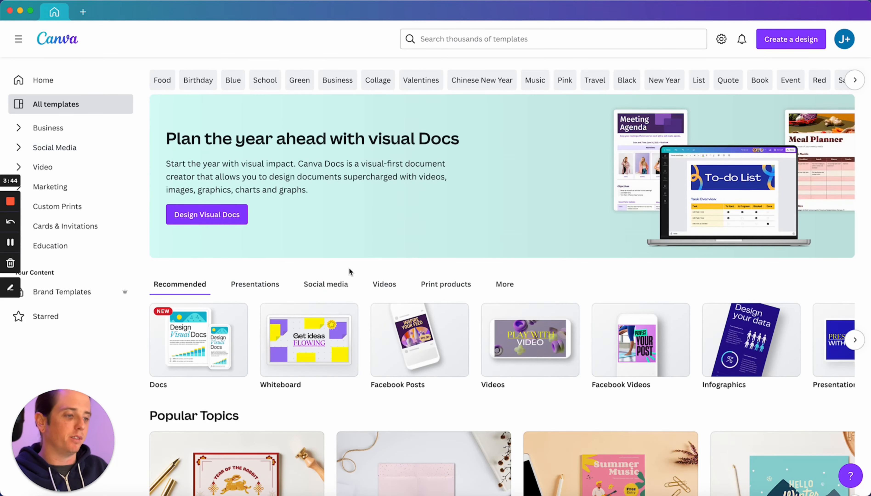
pyautogui.click(461, 37)
pyautogui.write('carous')
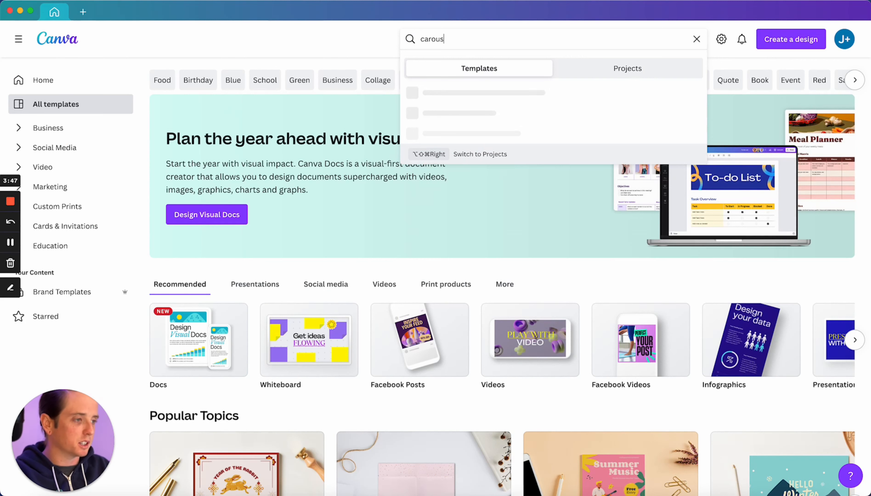
pyautogui.write('el')
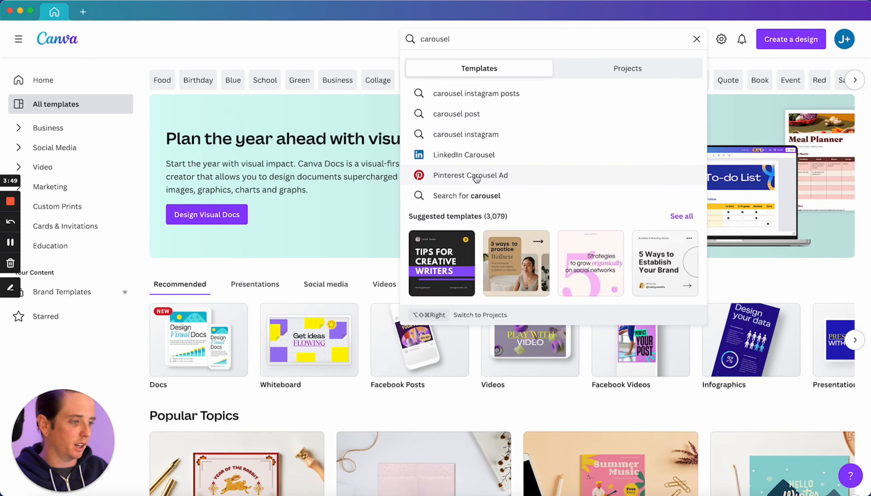
pyautogui.click(489, 136)
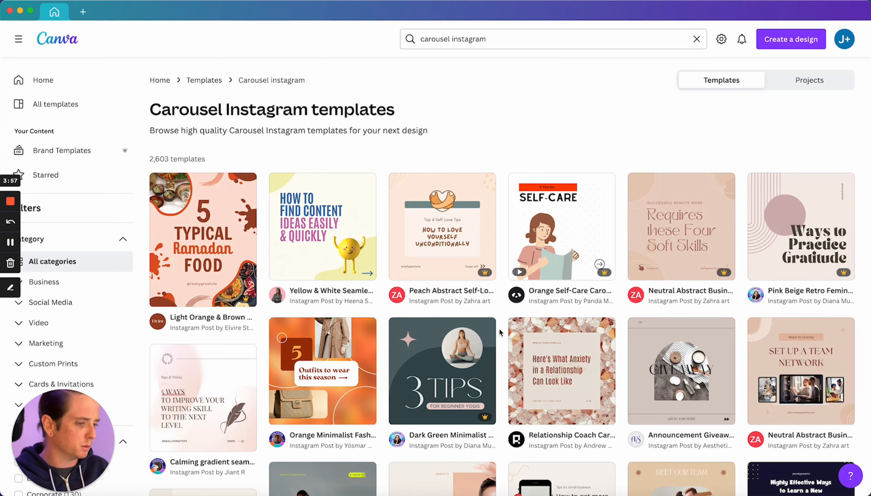
# Choose the Dark Green Minimalist Yoga Carousel Instagram Post template and open it for customizing.
pyautogui.moveTo(601, 338)
pyautogui.moveTo(666, 241)
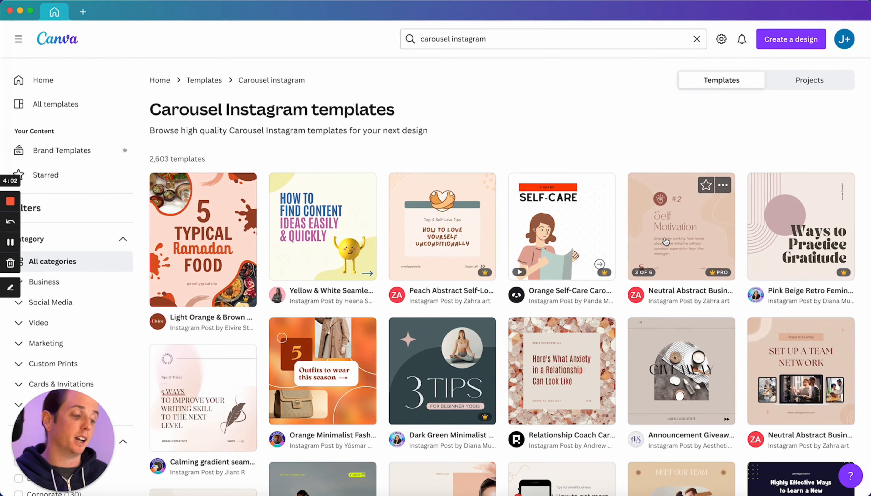
pyautogui.click(430, 364)
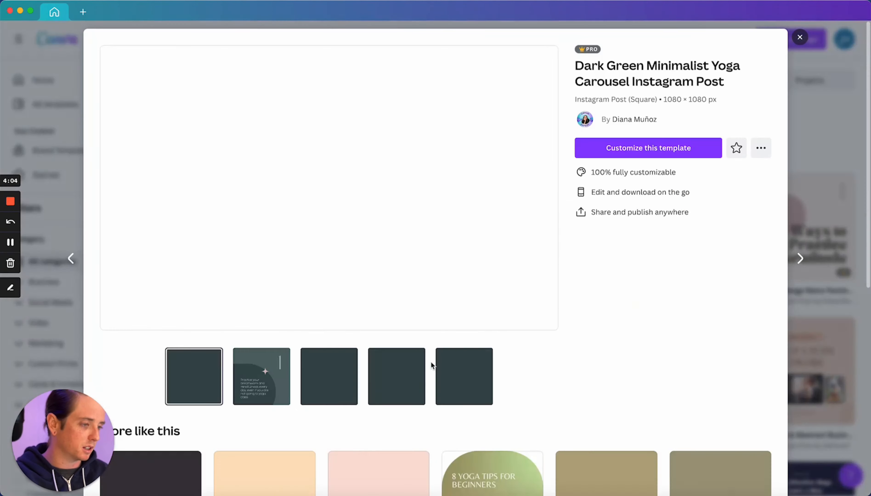
pyautogui.click(652, 148)
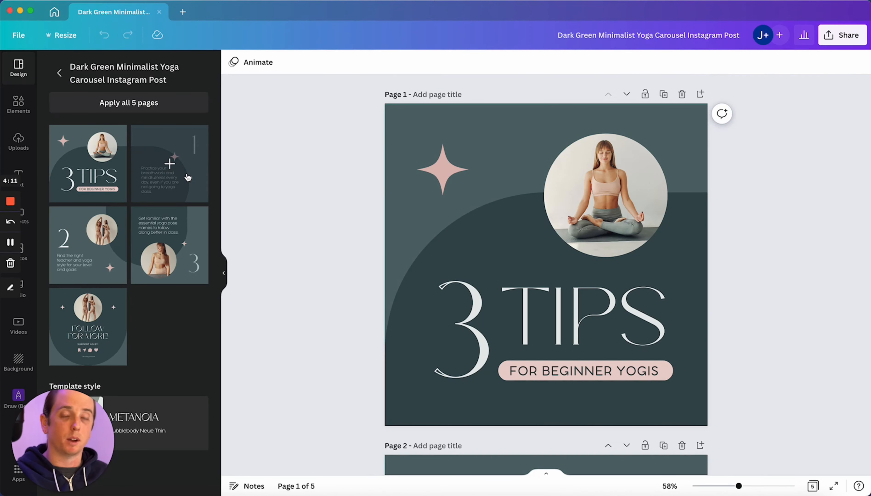
# Show the design styles and switch the active Brand Kit to Test Brand.
pyautogui.click(60, 73)
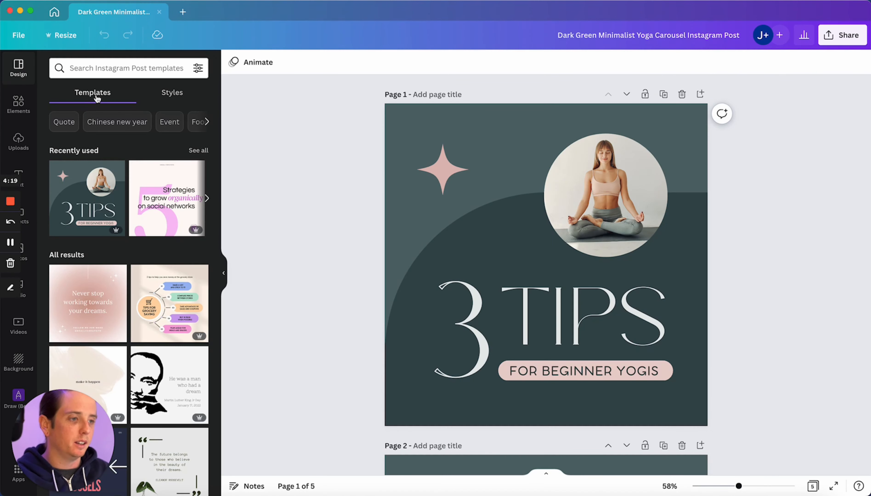
pyautogui.click(170, 96)
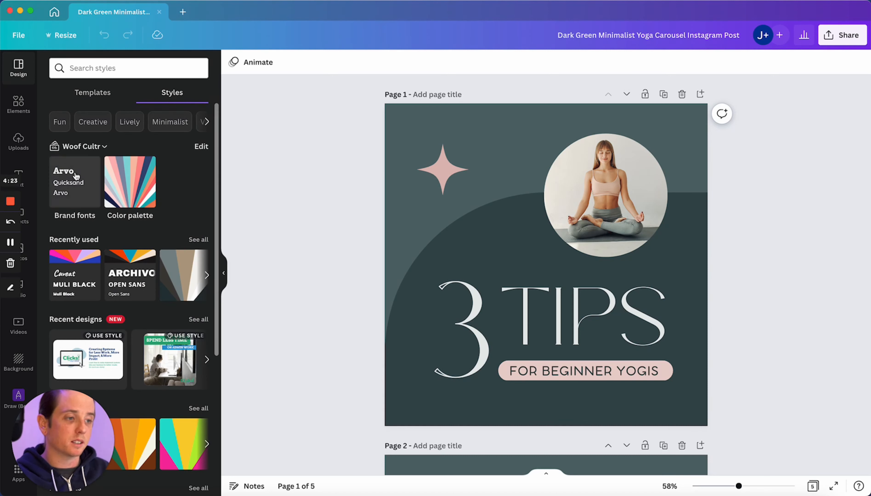
pyautogui.click(100, 147)
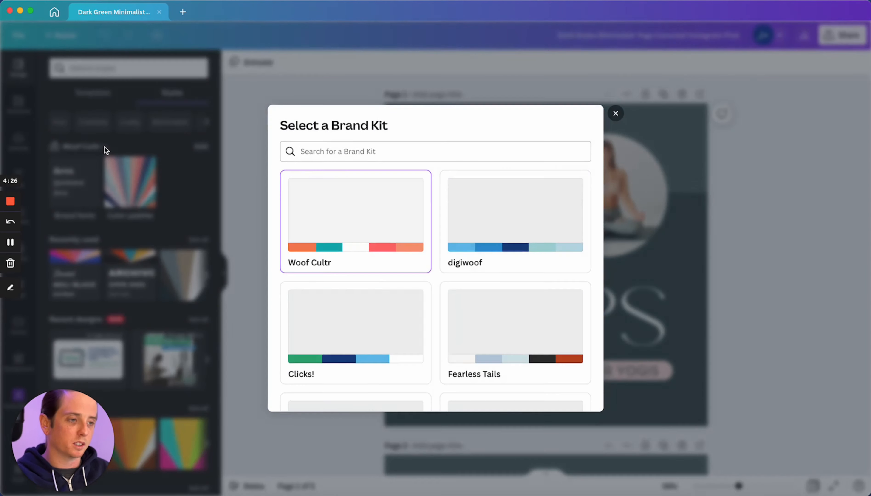
pyautogui.scroll(-4, 488, 363)
pyautogui.scroll(-2, 486, 362)
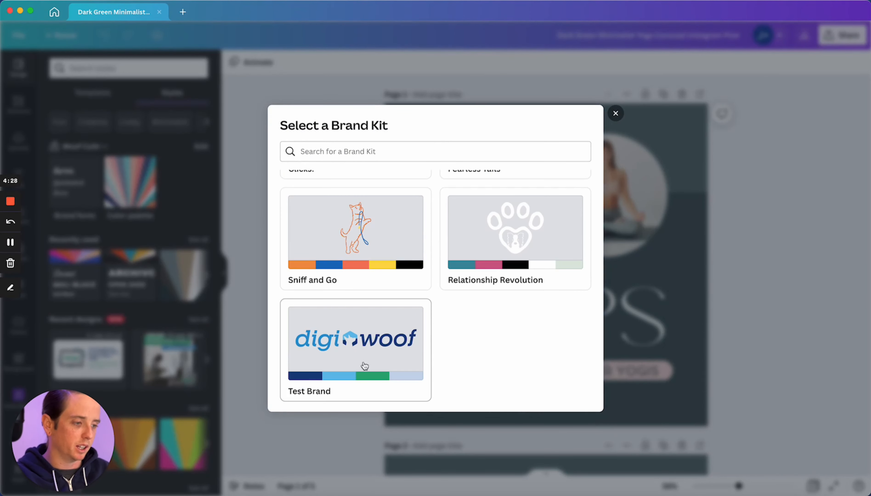
pyautogui.click(351, 353)
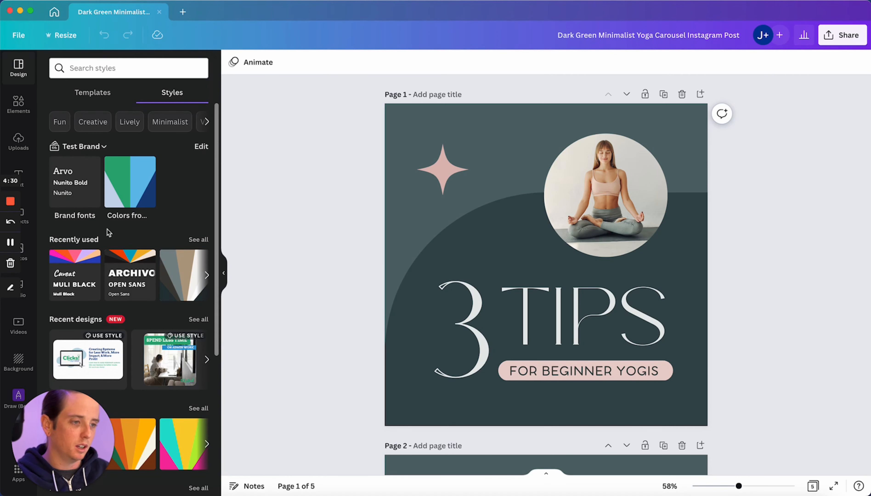
# Apply the Test Brand color palette to page 1, shuffling until it has a light blue background, navy shape and green star.
pyautogui.click(142, 175)
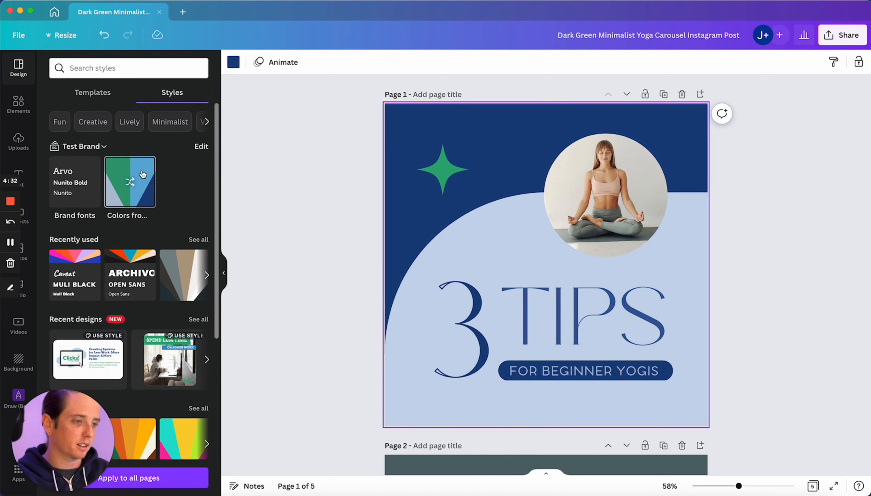
pyautogui.click(142, 174)
pyautogui.click(140, 173)
pyautogui.click(139, 172)
pyautogui.click(137, 172)
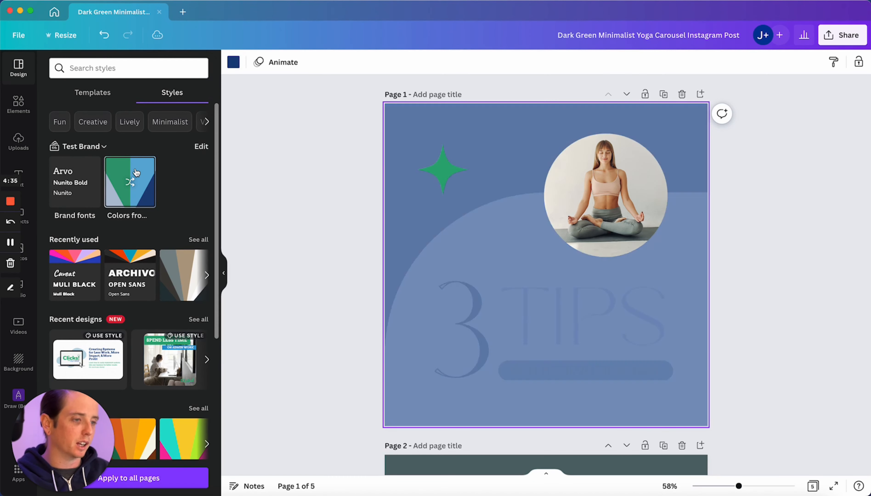
pyautogui.click(137, 173)
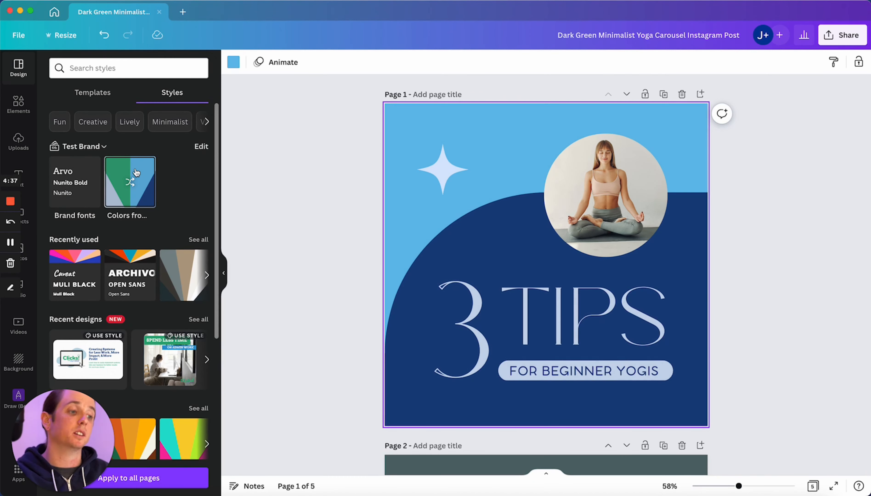
pyautogui.click(137, 173)
pyautogui.click(137, 172)
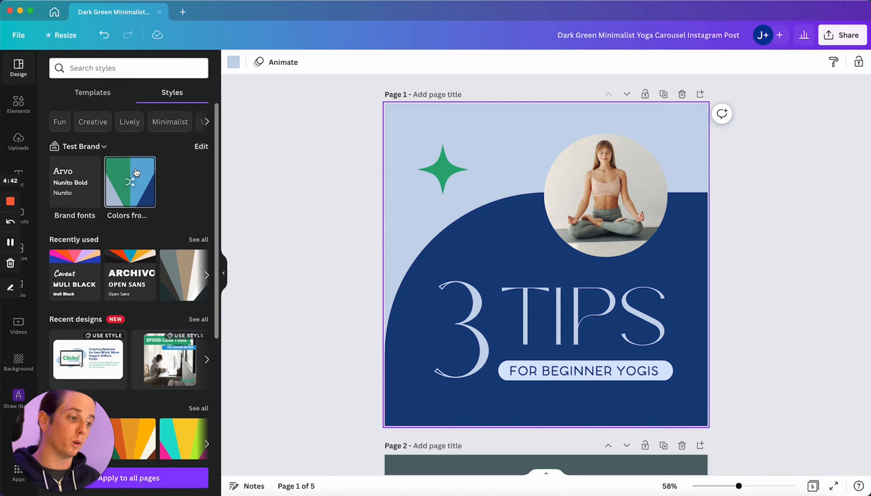
# Apply the Test Brand fonts to page 1 and move the "tips" heading slightly up, away from the subheading.
pyautogui.click(67, 183)
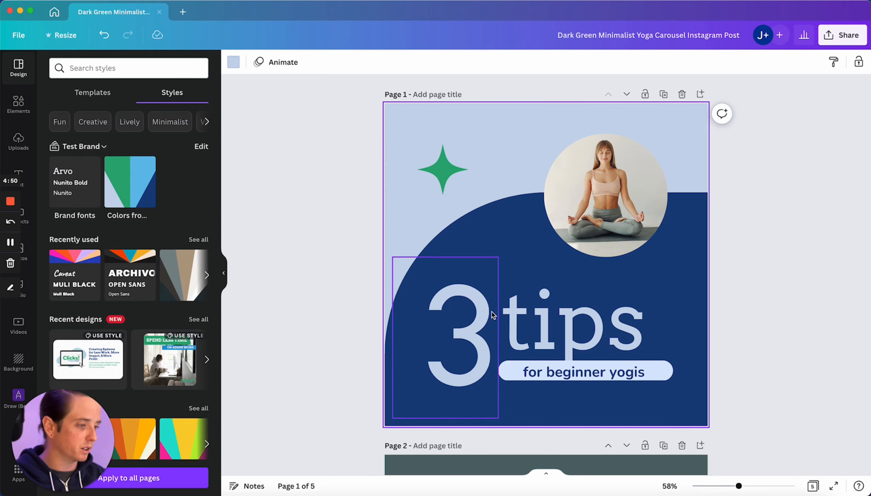
pyautogui.click(581, 335)
pyautogui.moveTo(581, 335); pyautogui.dragTo(584, 319)
pyautogui.click(648, 375)
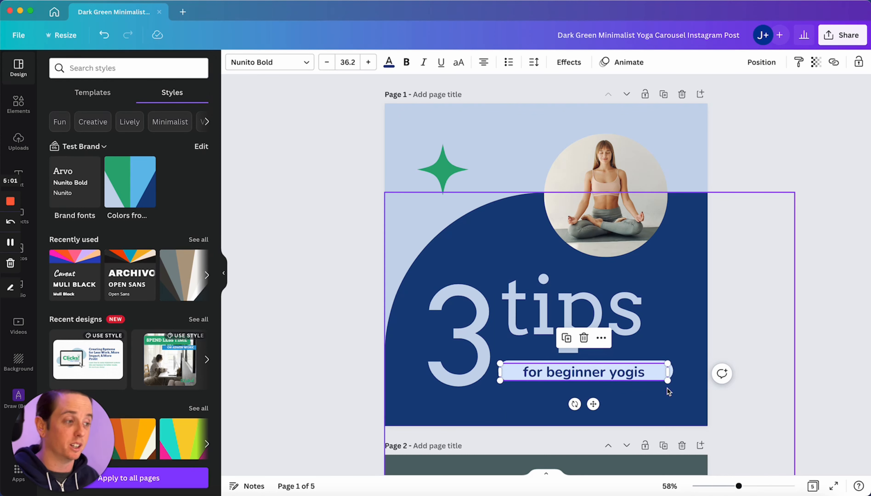
# Replace the yoga photo in page 1's circular frame with the golden puppy on grass from the "puppy" photo results.
pyautogui.click(571, 161)
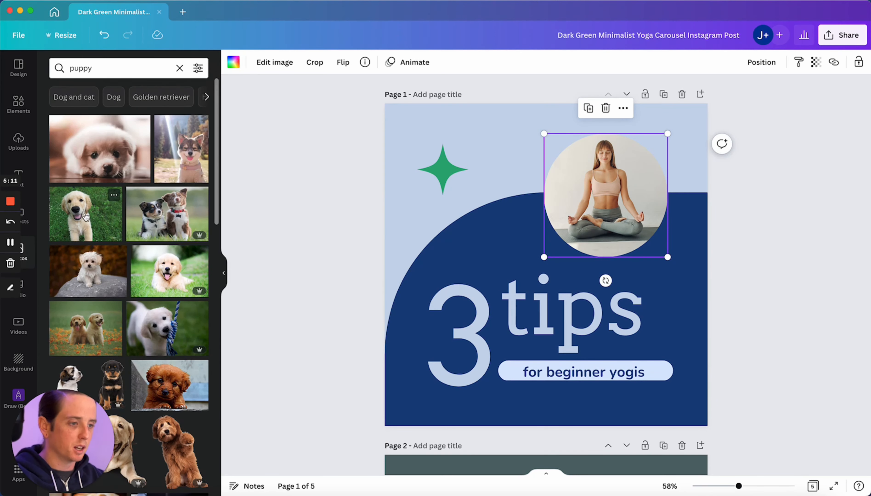
pyautogui.moveTo(86, 217); pyautogui.dragTo(605, 188)
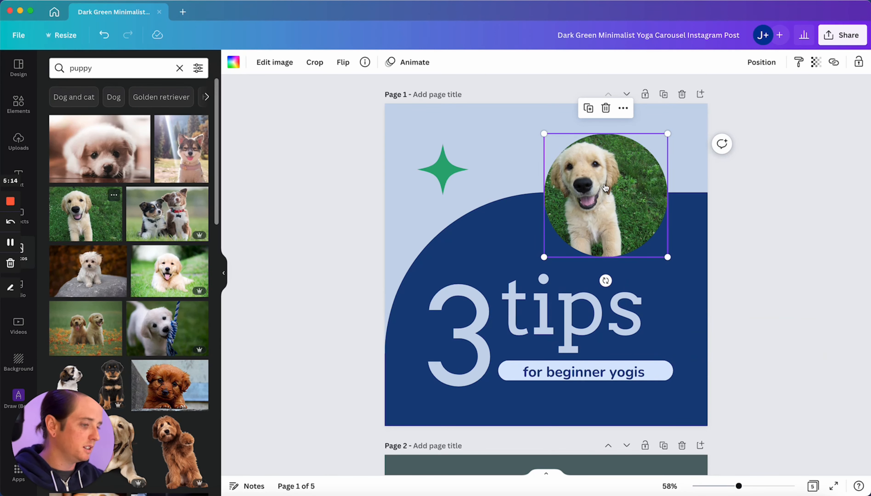
# Apply the Test Brand color palette to page 2, giving it a navy background with a light blue shape.
pyautogui.scroll(-5, 485, 253)
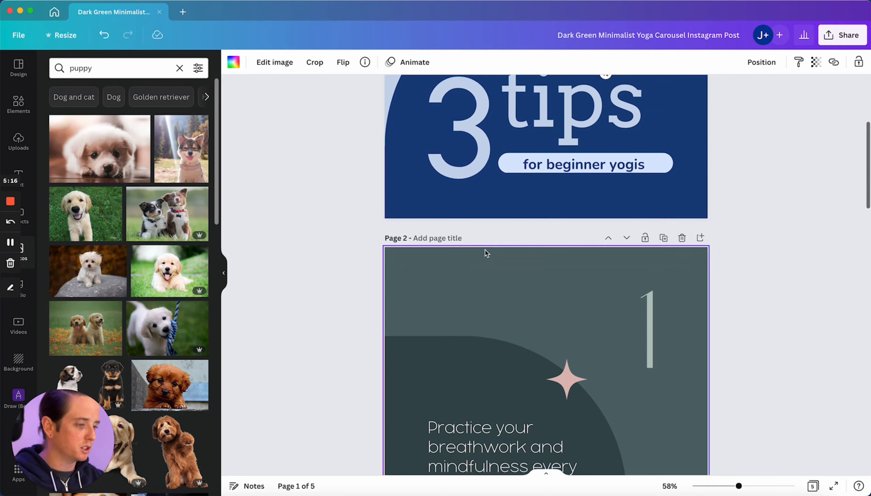
pyautogui.click(483, 259)
pyautogui.click(287, 257)
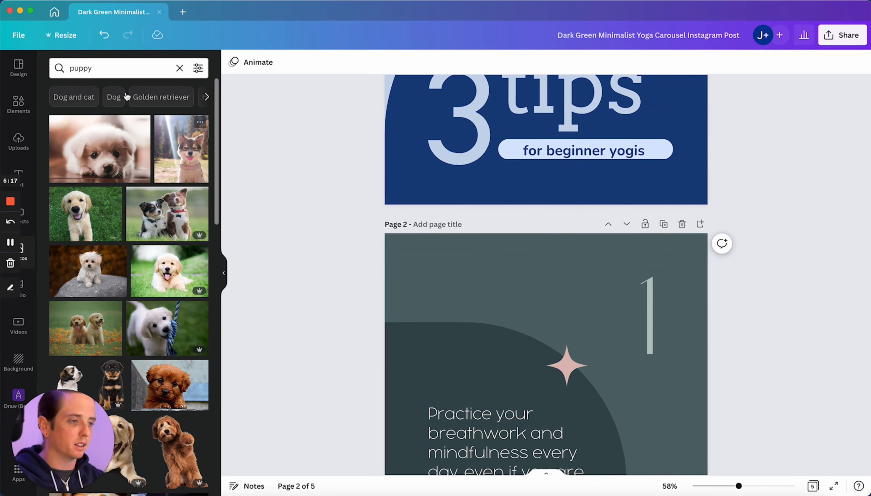
pyautogui.click(21, 69)
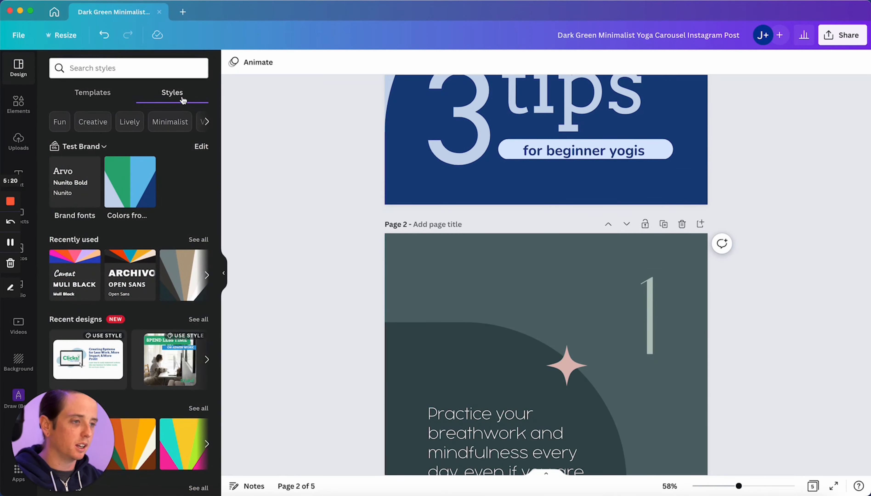
pyautogui.click(141, 195)
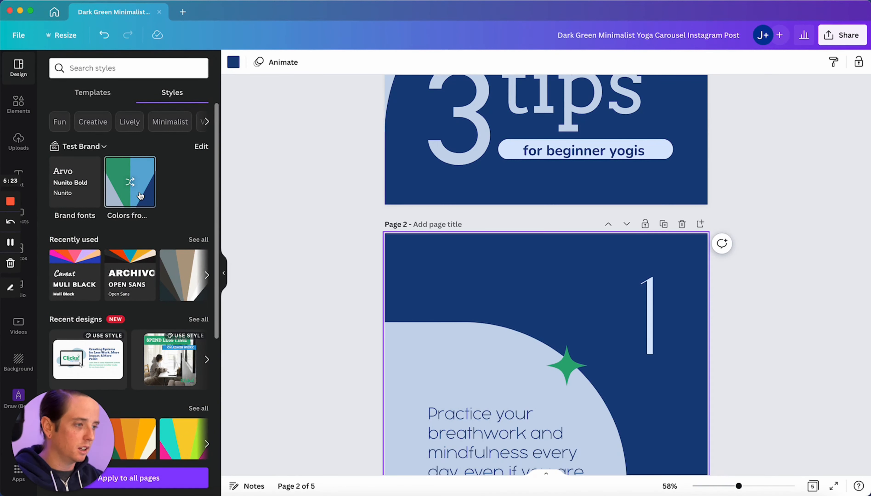
# Compare page 2 with page 1 and apply the Test Brand fonts to page 2.
pyautogui.scroll(-2, 384, 233)
pyautogui.scroll(5, 395, 246)
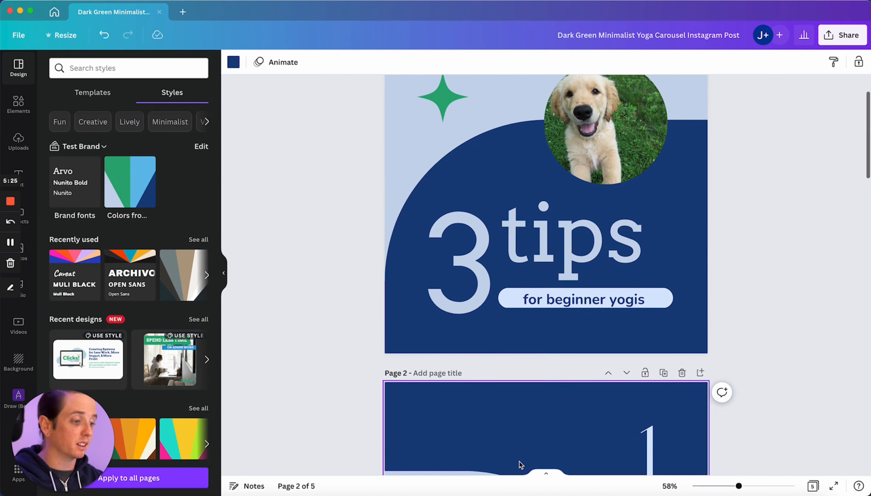
pyautogui.scroll(2, 455, 210)
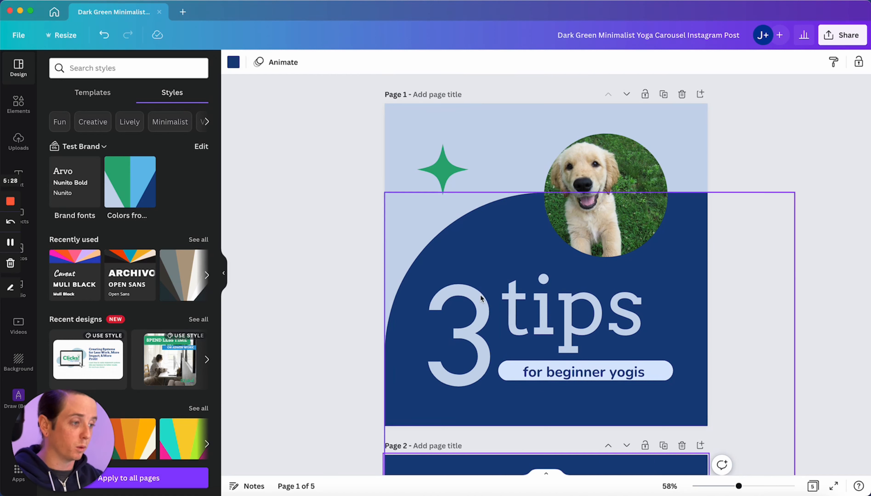
pyautogui.scroll(-10, 404, 247)
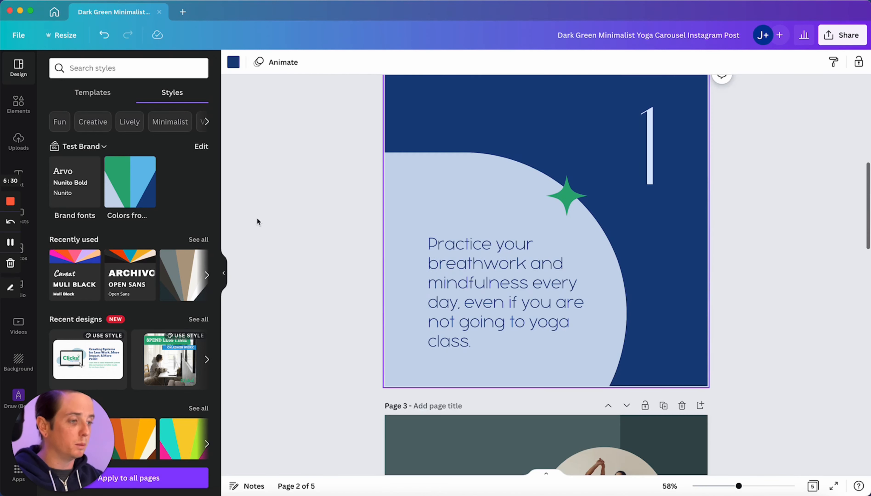
pyautogui.click(77, 193)
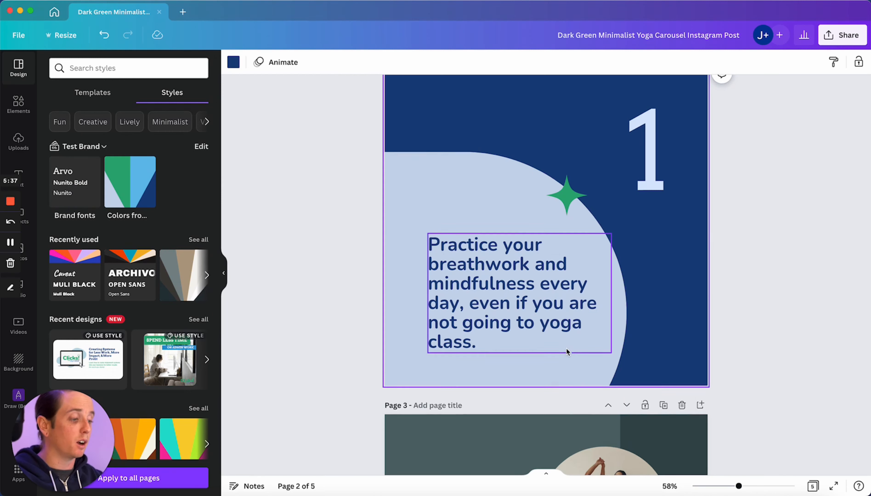
# Review the remaining carousel pages through to the "Follow for more!" page.
pyautogui.scroll(-5, 567, 347)
pyautogui.scroll(-15, 563, 302)
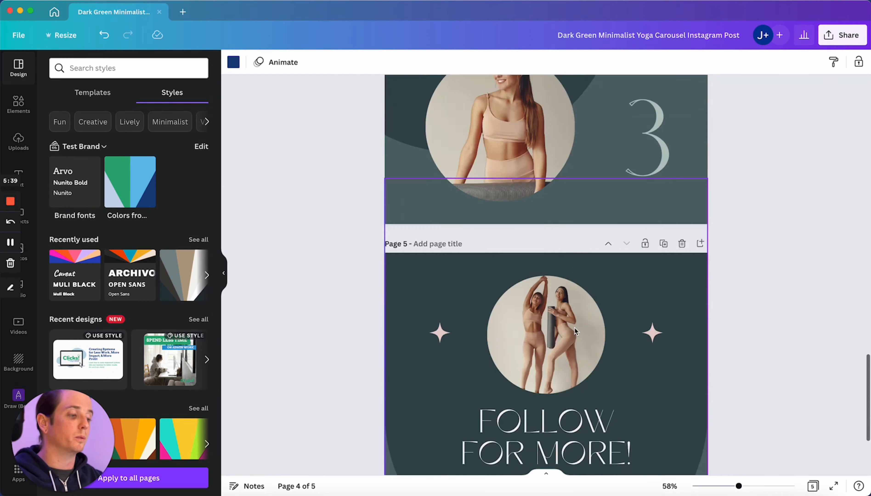
pyautogui.scroll(-4, 574, 331)
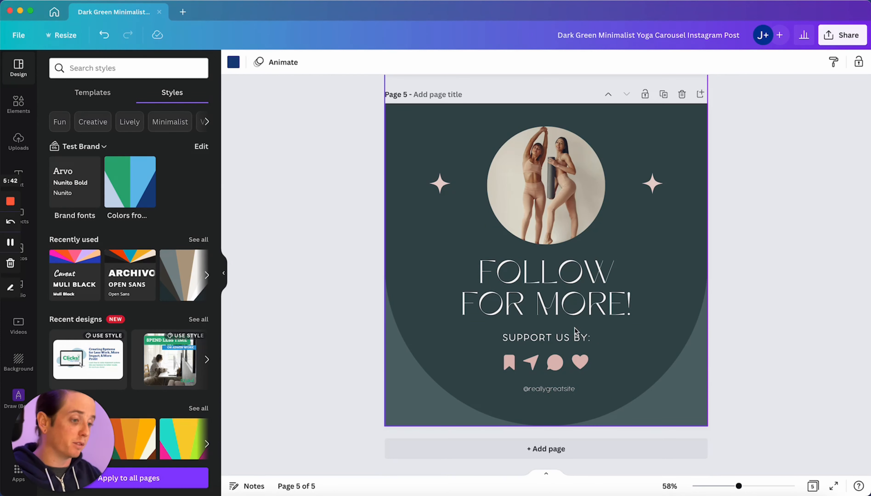